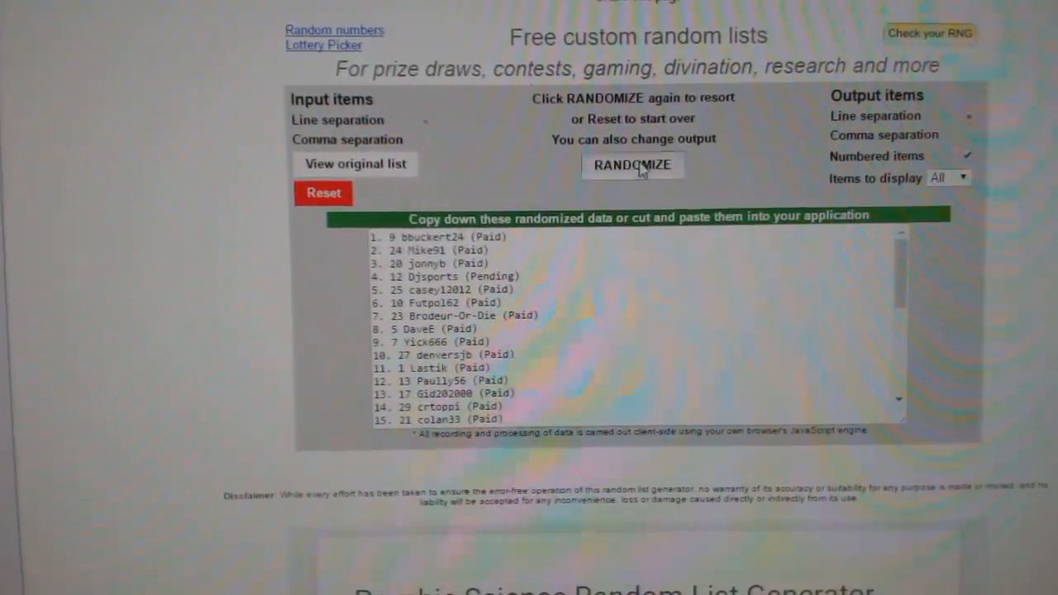
{"action": "scroll", "coordinate": [933, 277], "scroll_direction": "down", "scroll_amount": 5}
Copy the entire randomized 30-name participant list from the output box.
{"action": "left_click_drag", "start_coordinate": [550, 359], "coordinate": [252, 182]}
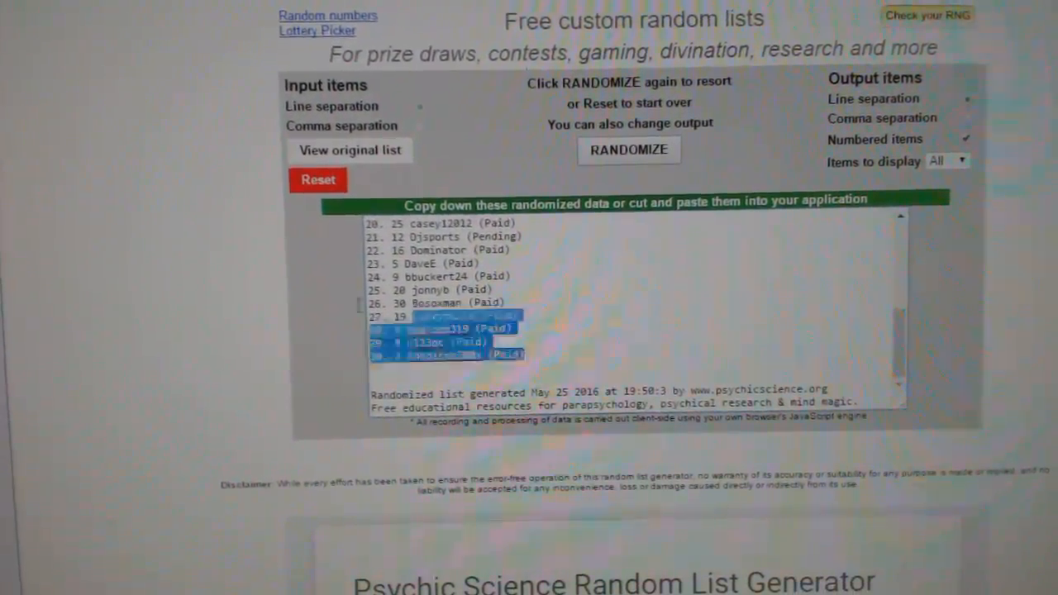
{"action": "right_click", "coordinate": [426, 252]}
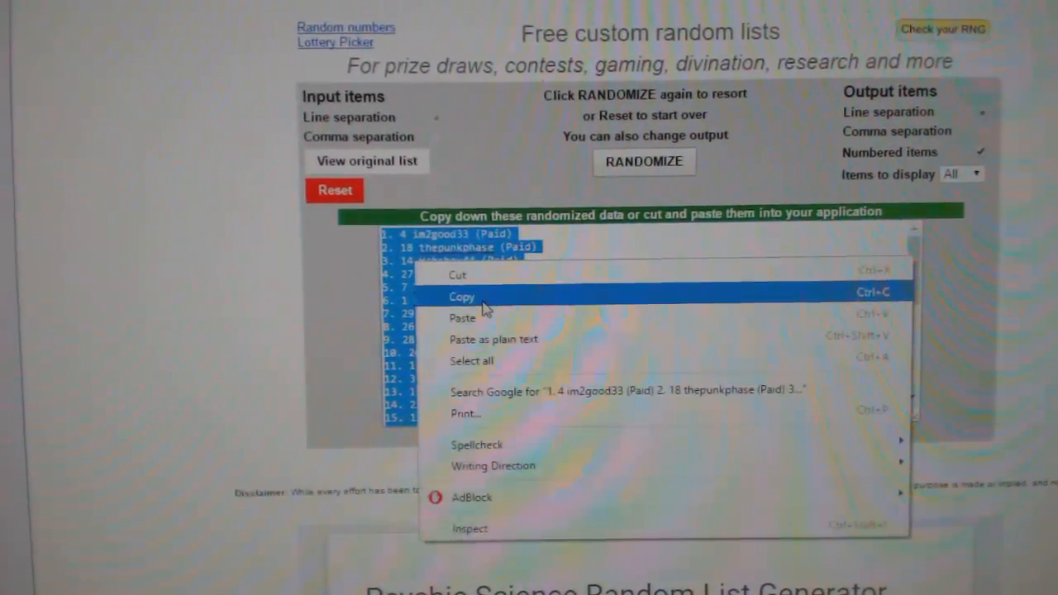
{"action": "left_click", "coordinate": [475, 300]}
Paste the randomized participant list into the 6067 - B column beside the ordered teams.
{"action": "key", "text": "alt+Tab"}
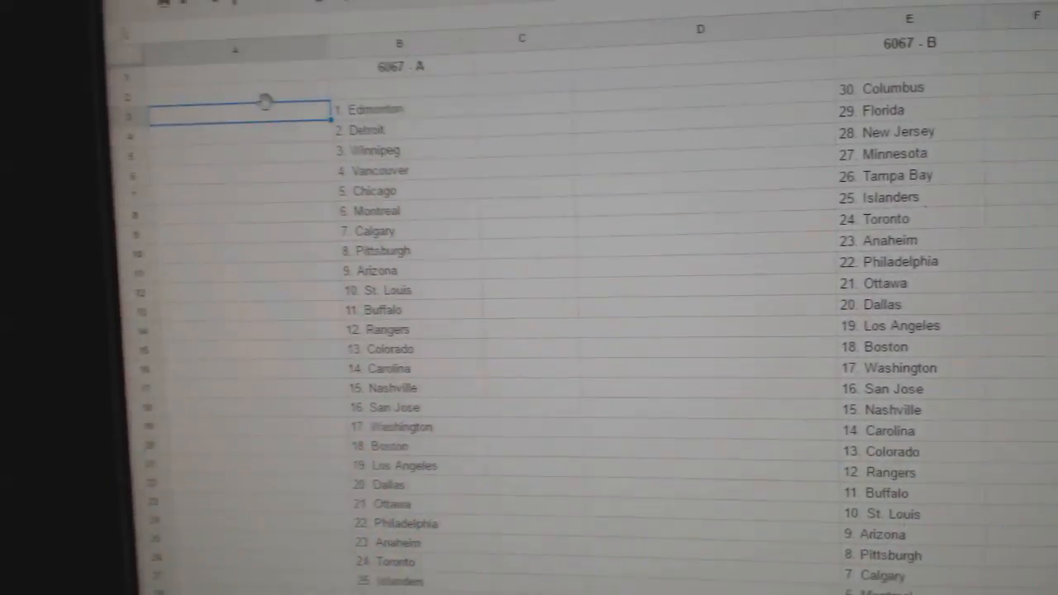
{"action": "key", "text": "ctrl+v"}
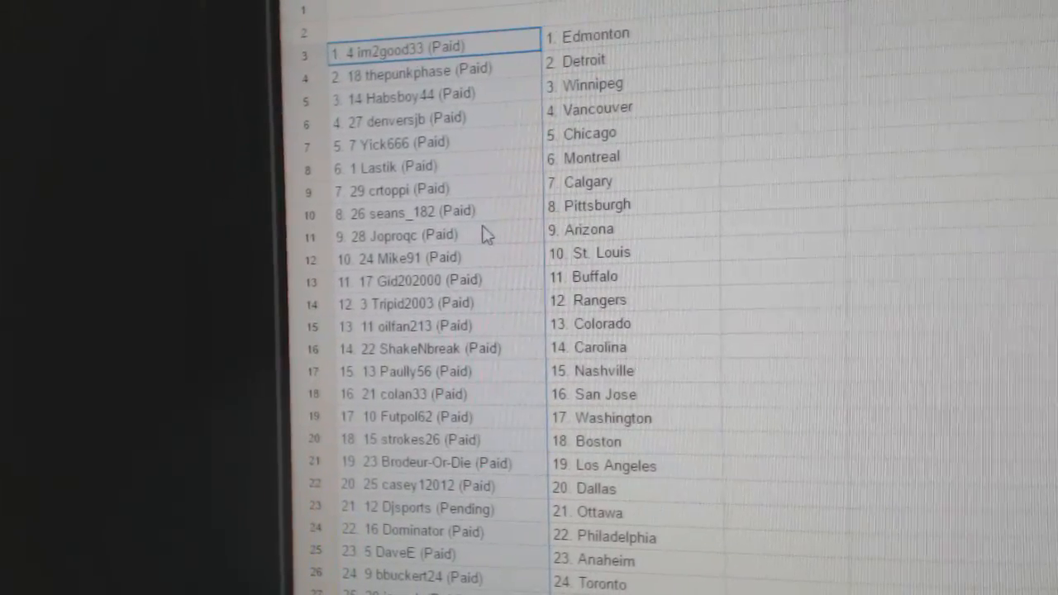
Review the pairings from Mike91 with St. Louis down to Inspiron200x with Columbus.
{"action": "left_click", "coordinate": [446, 246]}
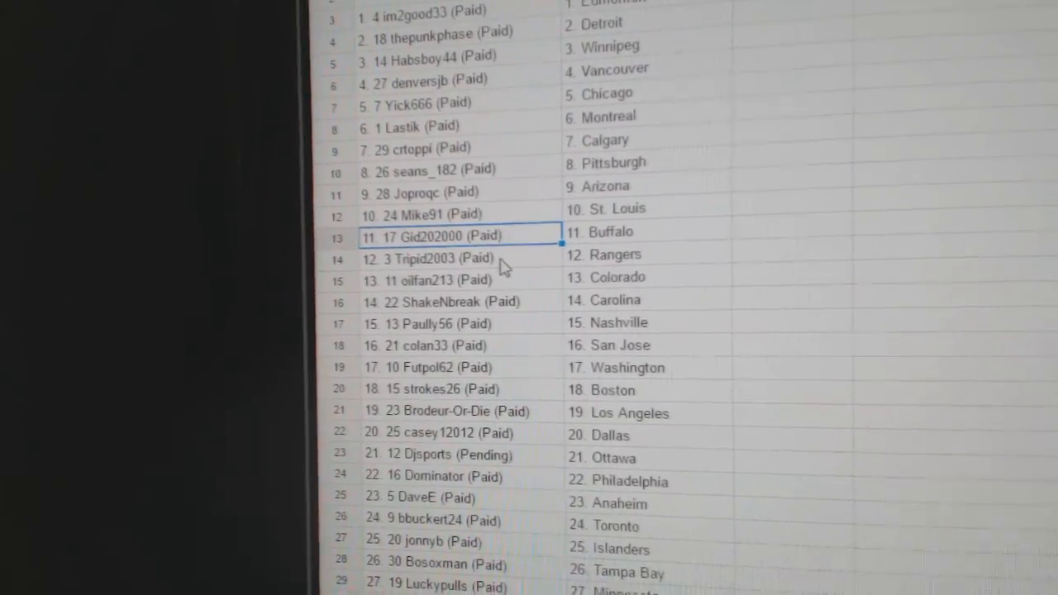
{"action": "key", "text": "Down"}
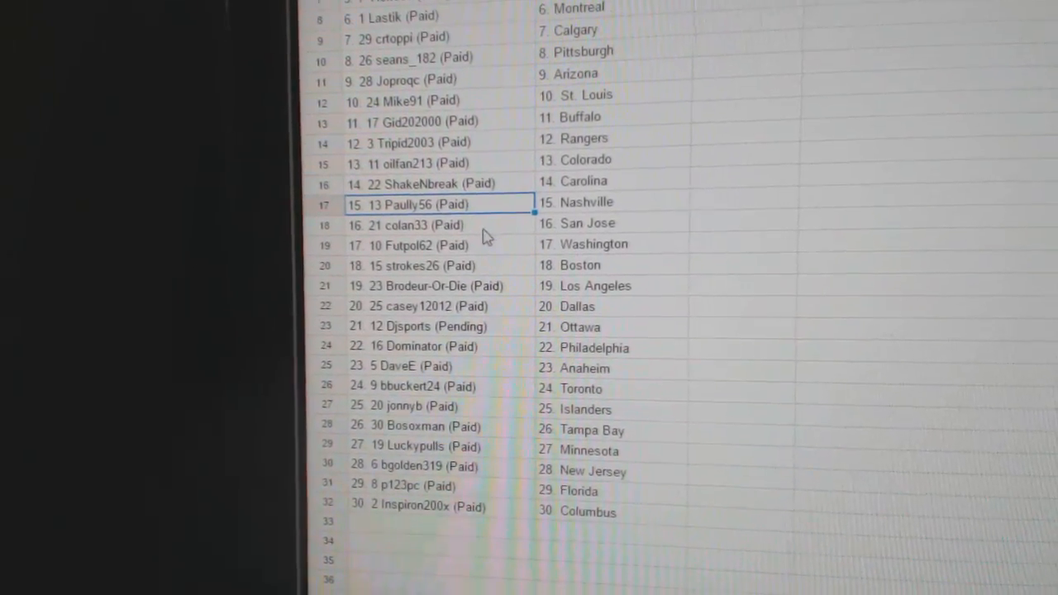
{"action": "key", "text": "Down"}
{"action": "left_click", "coordinate": [462, 224]}
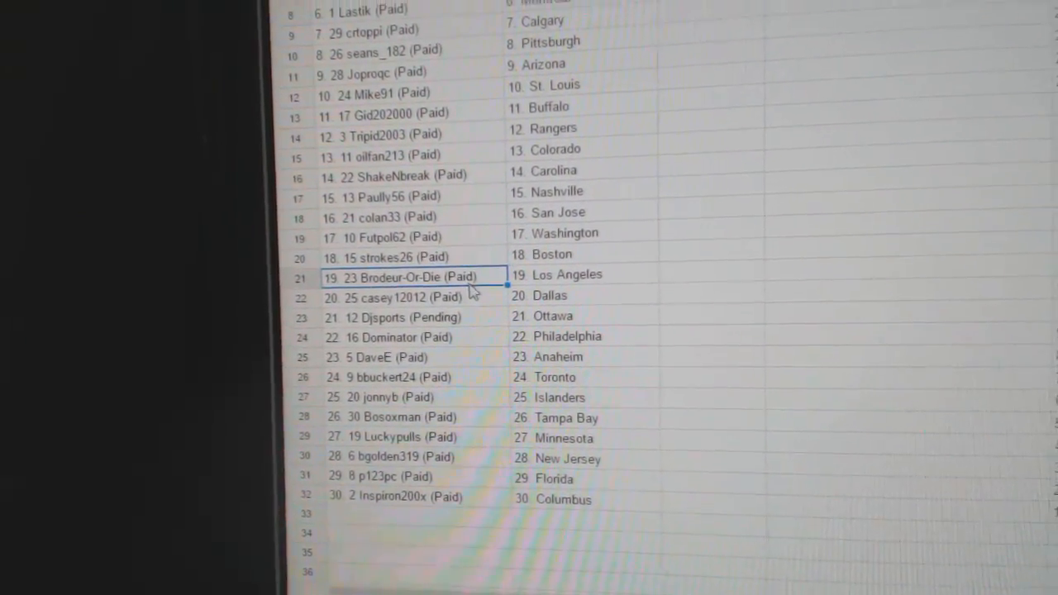
{"action": "left_click", "coordinate": [463, 297]}
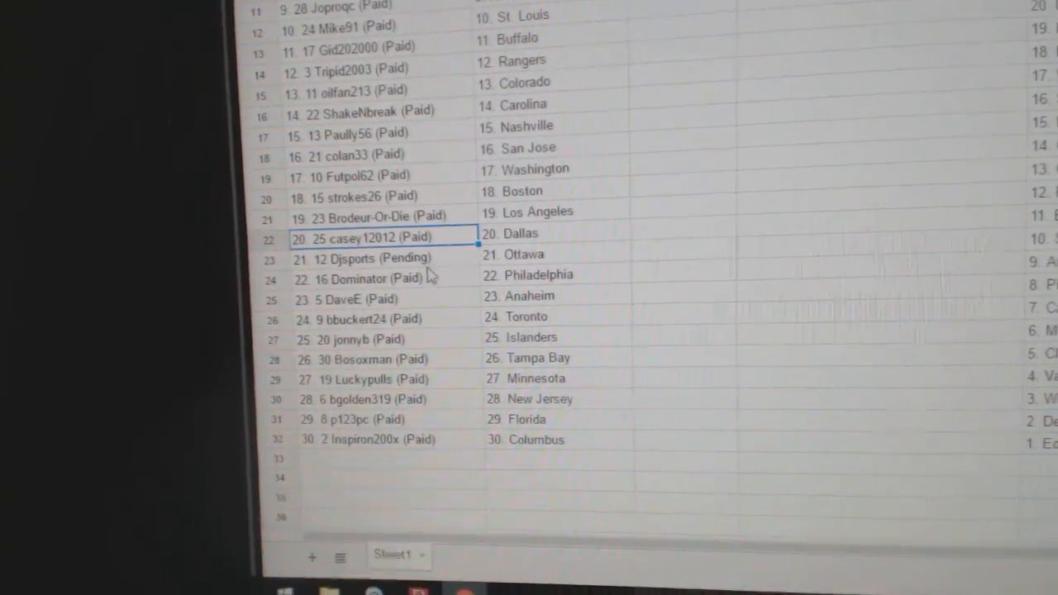
{"action": "left_click", "coordinate": [421, 257]}
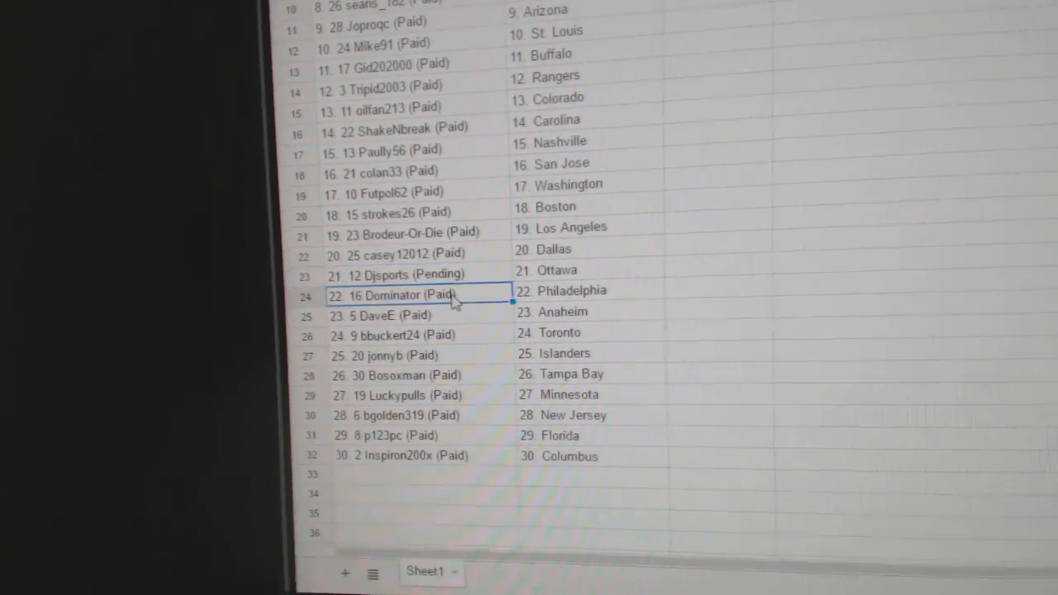
{"action": "left_click", "coordinate": [450, 361]}
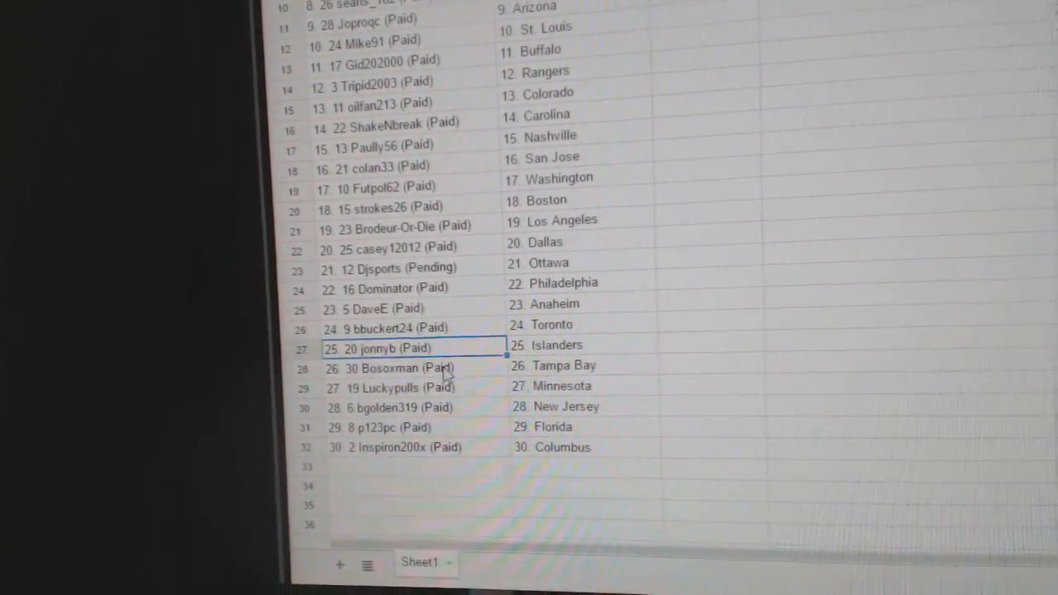
{"action": "left_click", "coordinate": [446, 370]}
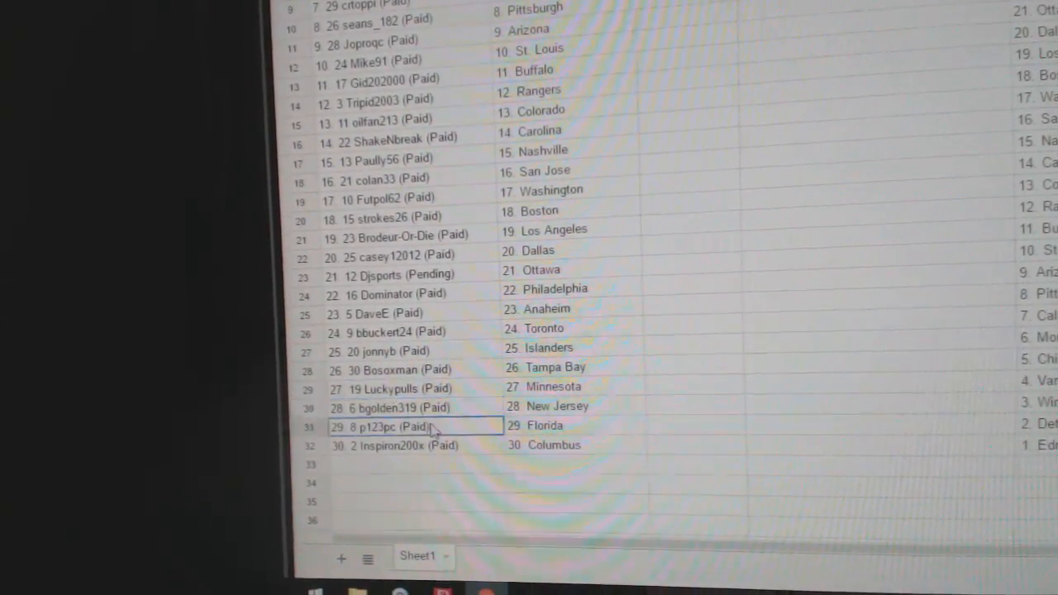
{"action": "left_click", "coordinate": [445, 446]}
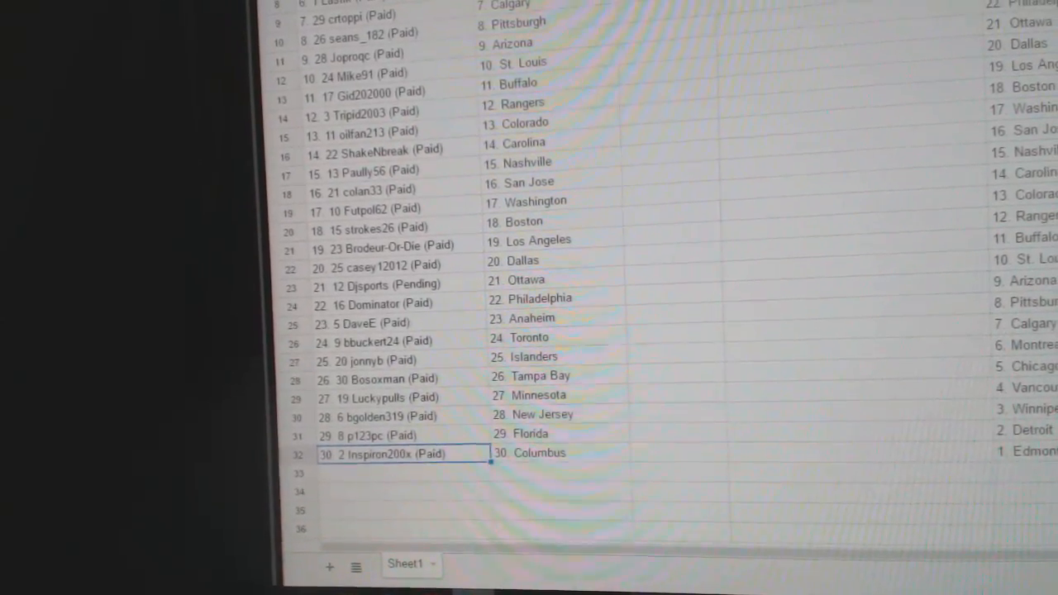
{"action": "key", "text": "ctrl+shift+Up"}
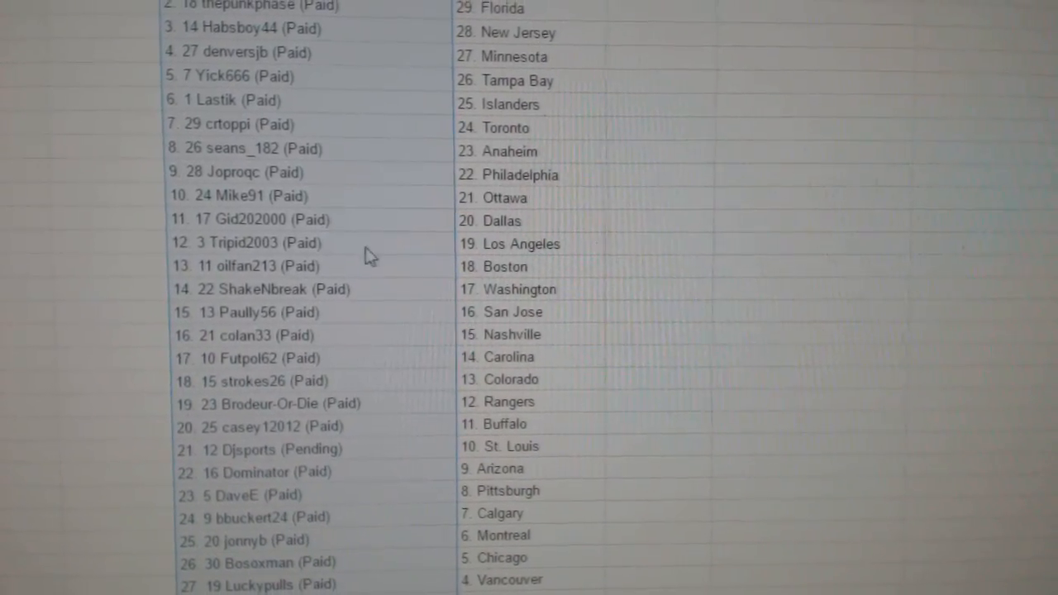
{"action": "scroll", "coordinate": [370, 255], "scroll_direction": "down", "scroll_amount": 1}
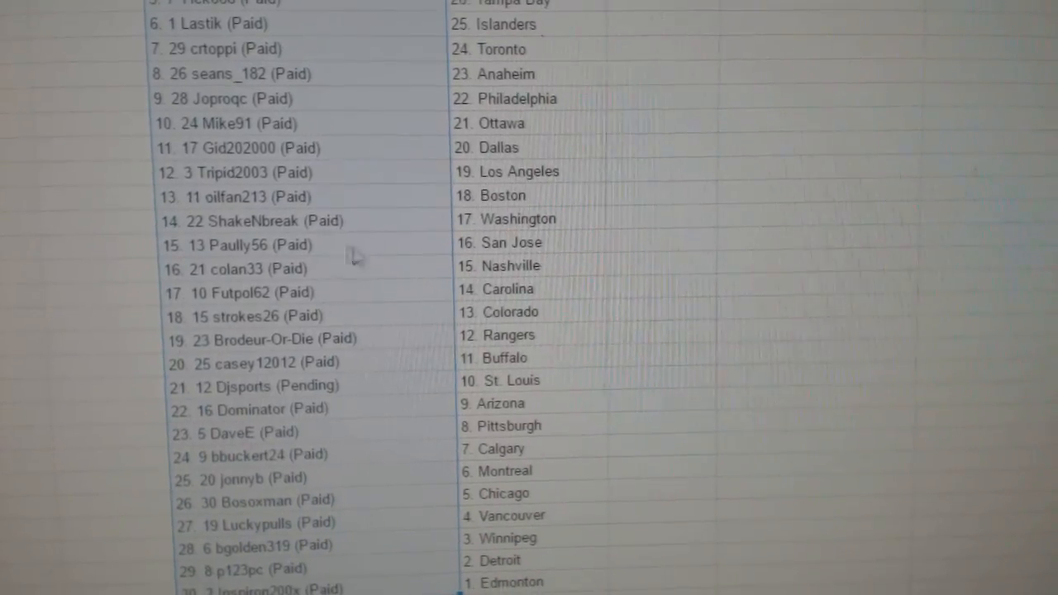
{"action": "left_click", "coordinate": [337, 267]}
{"action": "left_click", "coordinate": [356, 288]}
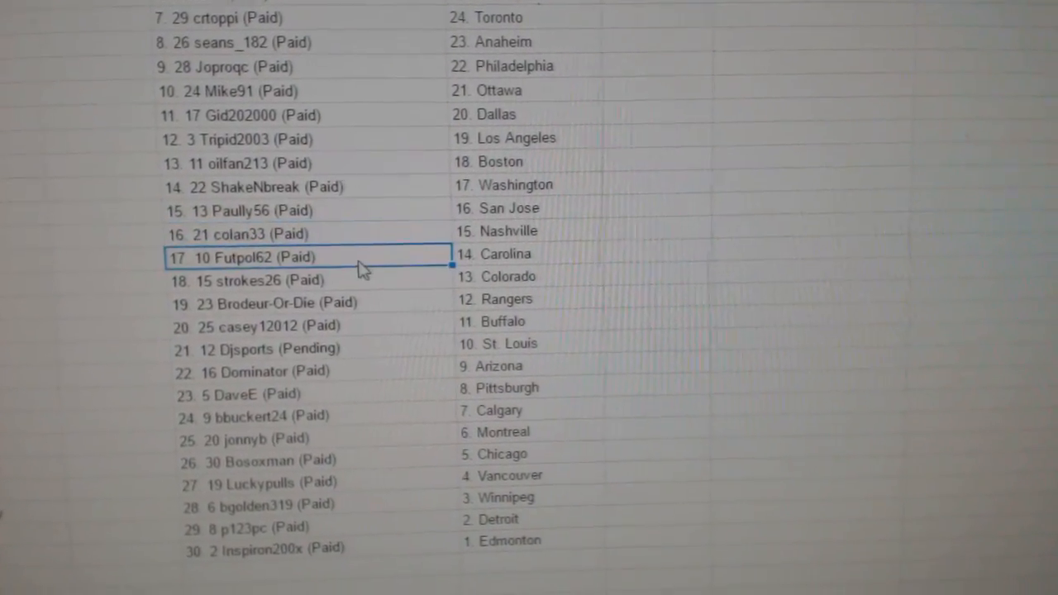
{"action": "left_click", "coordinate": [368, 276]}
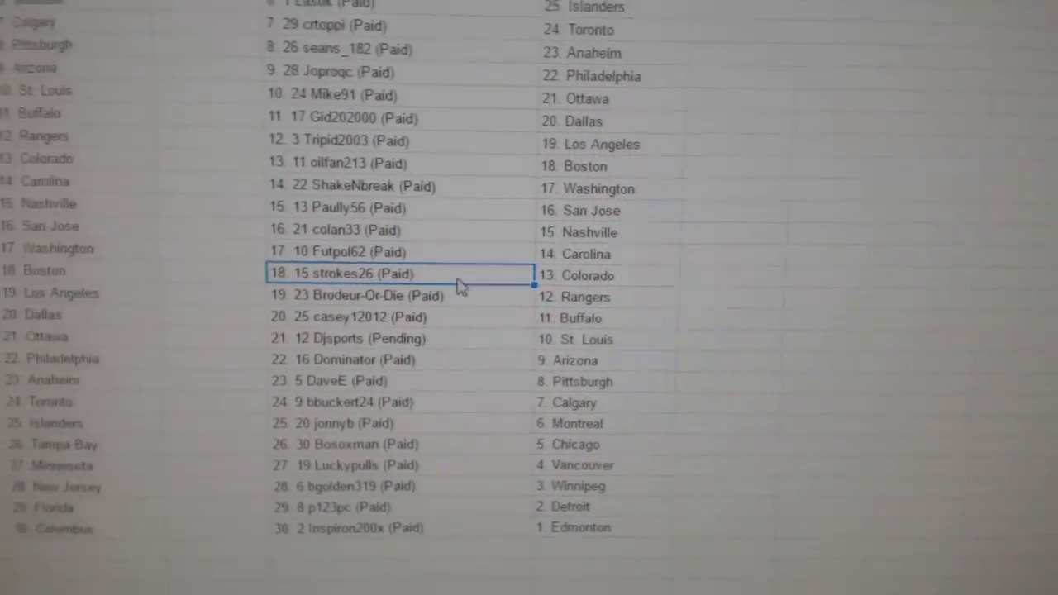
{"action": "left_click", "coordinate": [500, 223]}
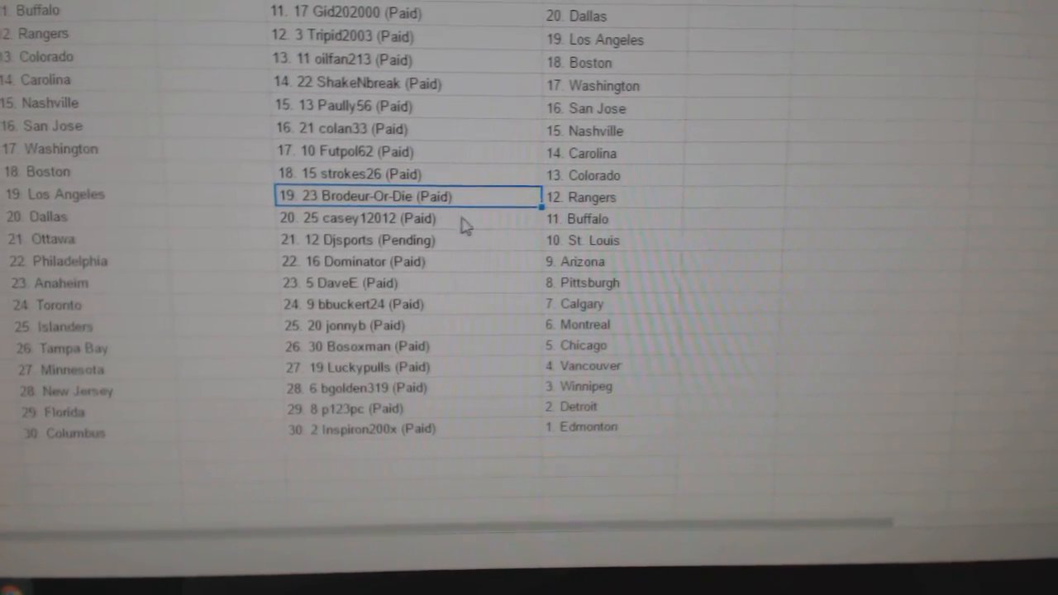
{"action": "left_click", "coordinate": [430, 240]}
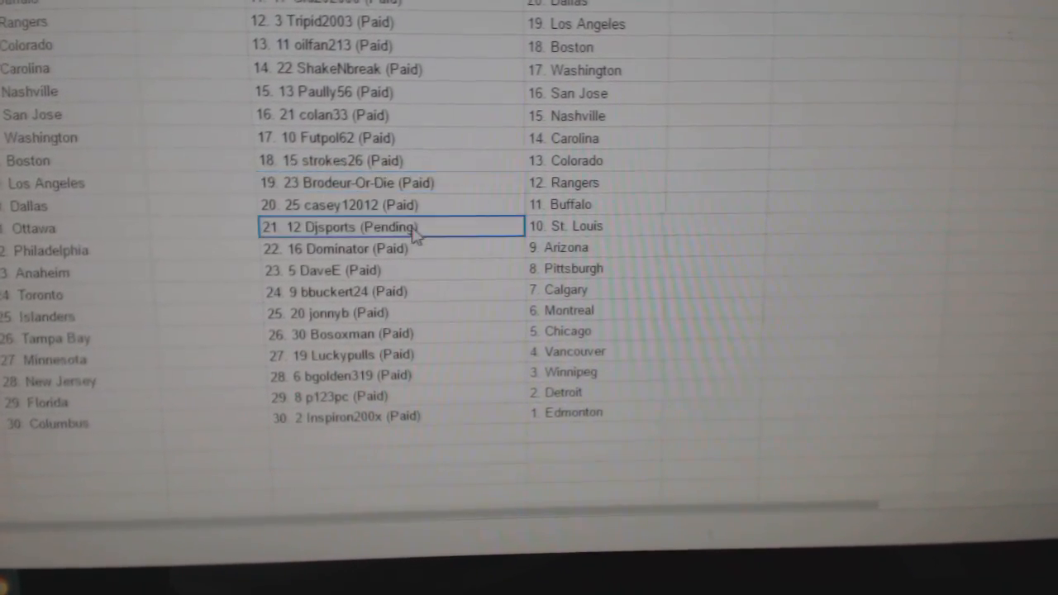
{"action": "left_click", "coordinate": [413, 248]}
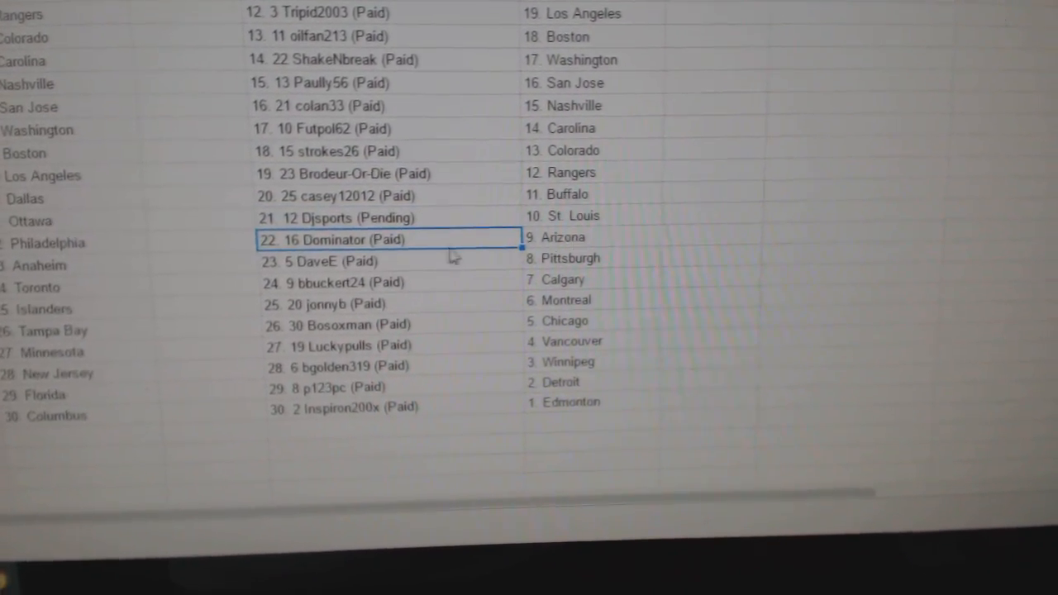
Check the remaining pairings through Inspiron200x–Edmonton and paste the participant list into the new column.
{"action": "left_click", "coordinate": [453, 259]}
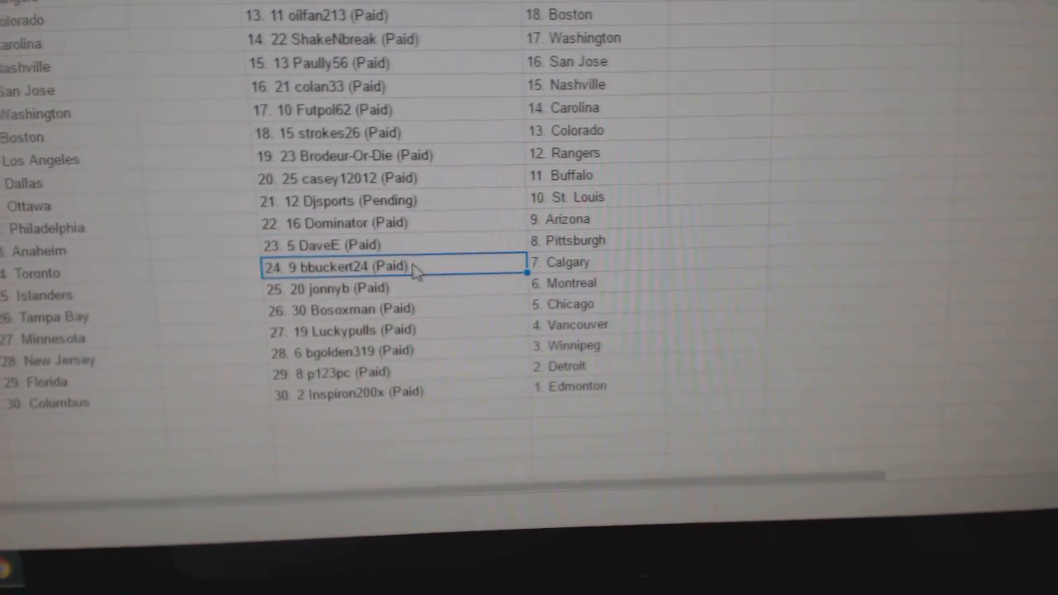
{"action": "left_click", "coordinate": [462, 294]}
{"action": "left_click", "coordinate": [461, 313]}
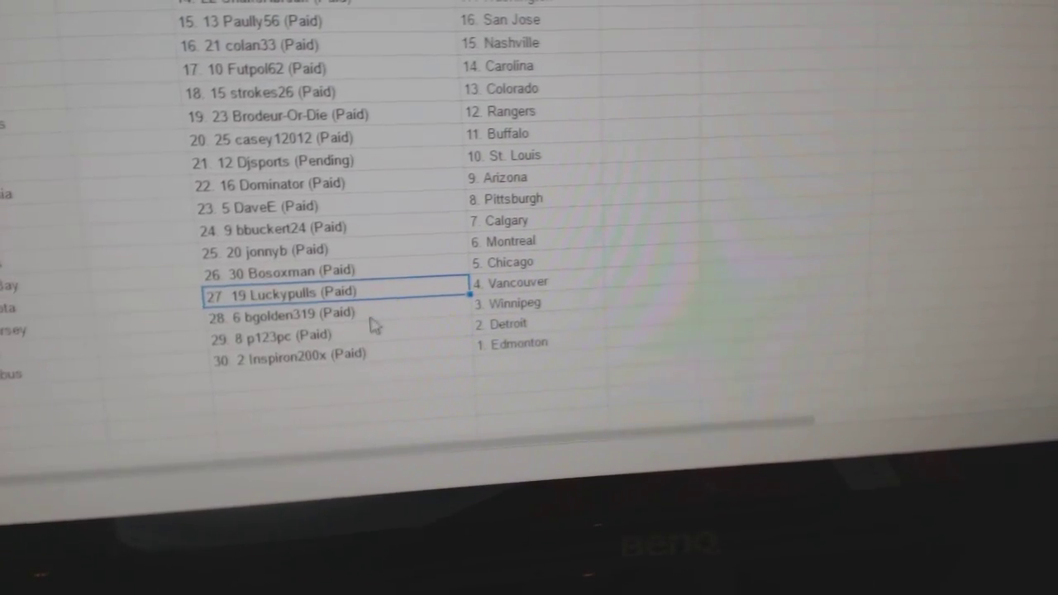
{"action": "left_click", "coordinate": [372, 315]}
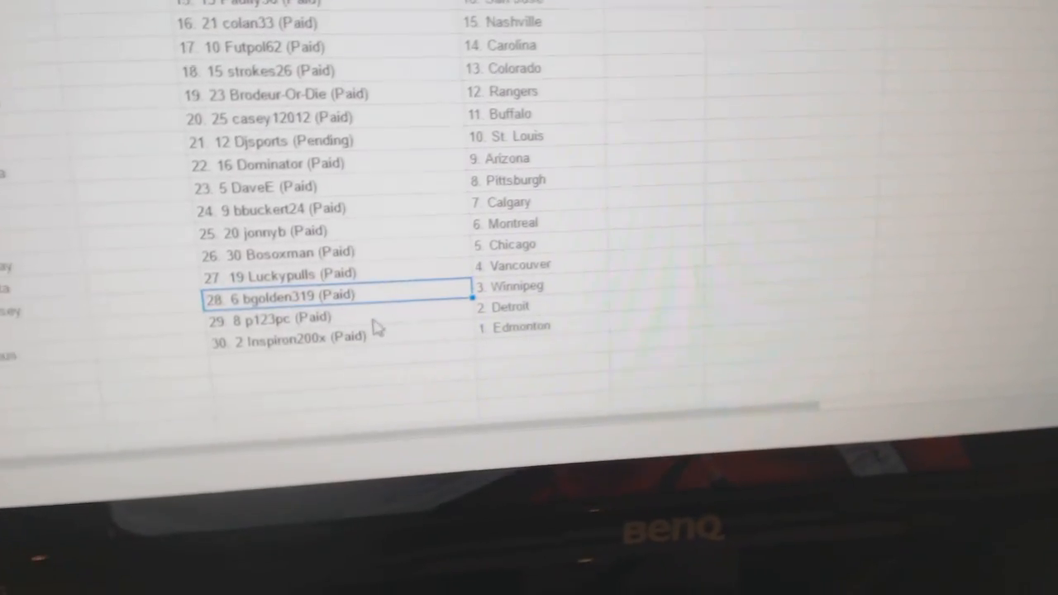
{"action": "left_click", "coordinate": [376, 334]}
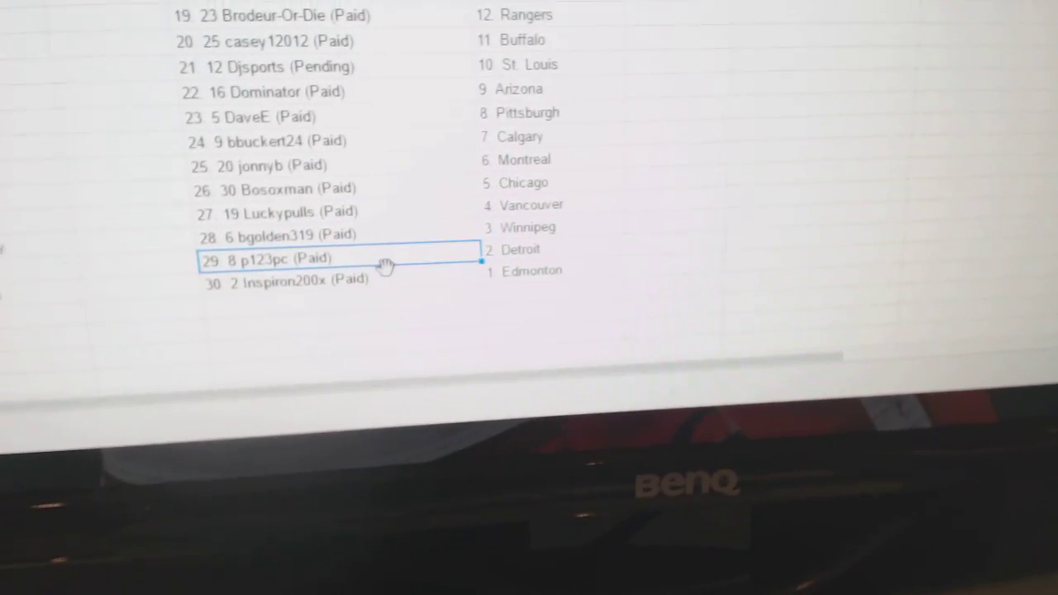
{"action": "left_click", "coordinate": [389, 298]}
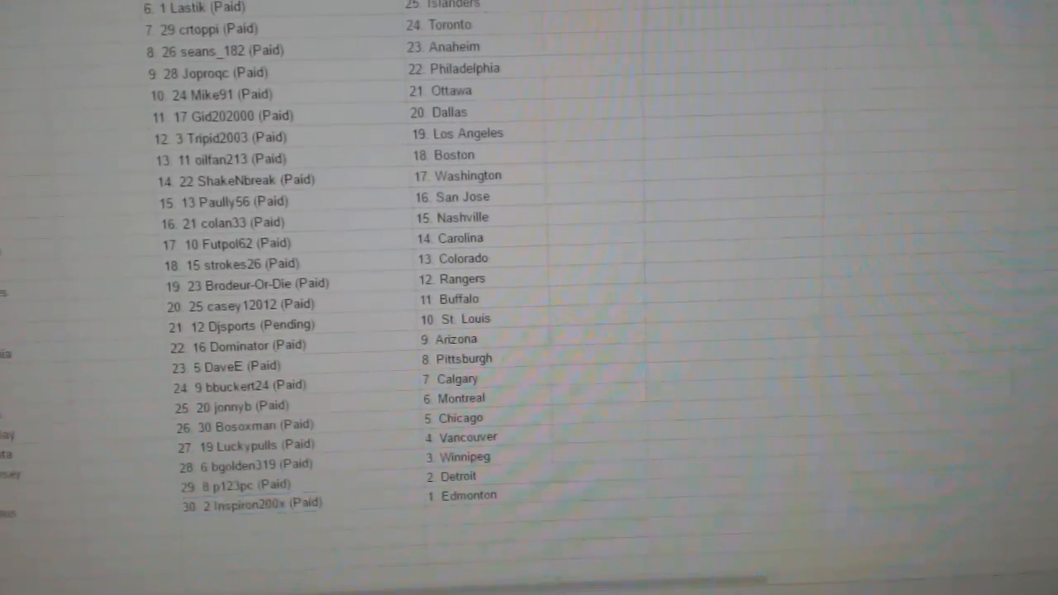
{"action": "key", "text": "ctrl+v"}
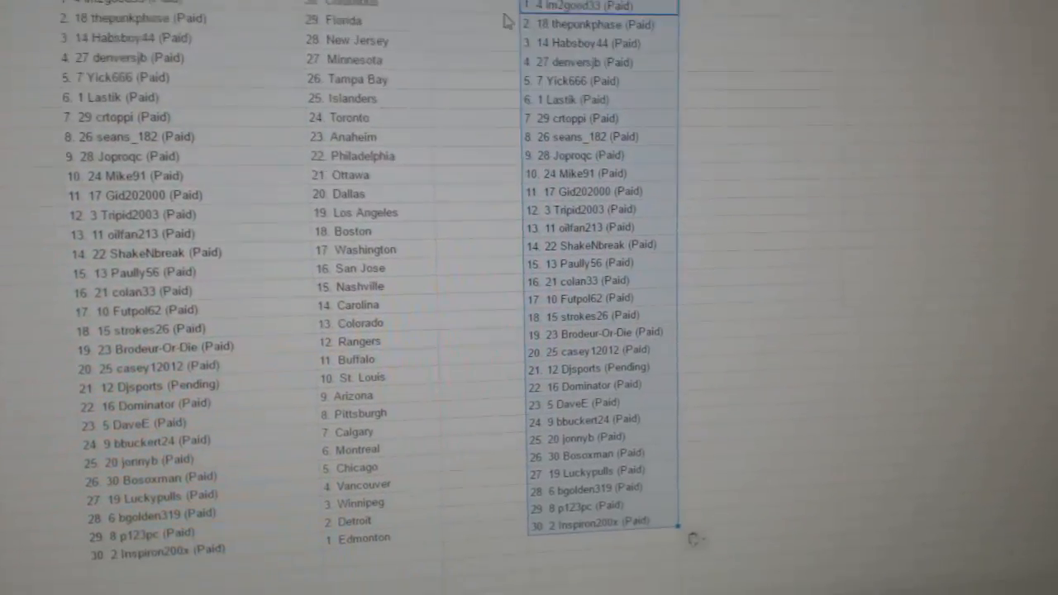
Reshuffle the 30 team names three times in the Random List Generator.
{"action": "key", "text": "alt+Tab"}
{"action": "scroll", "coordinate": [579, 290], "scroll_direction": "down", "scroll_amount": 5}
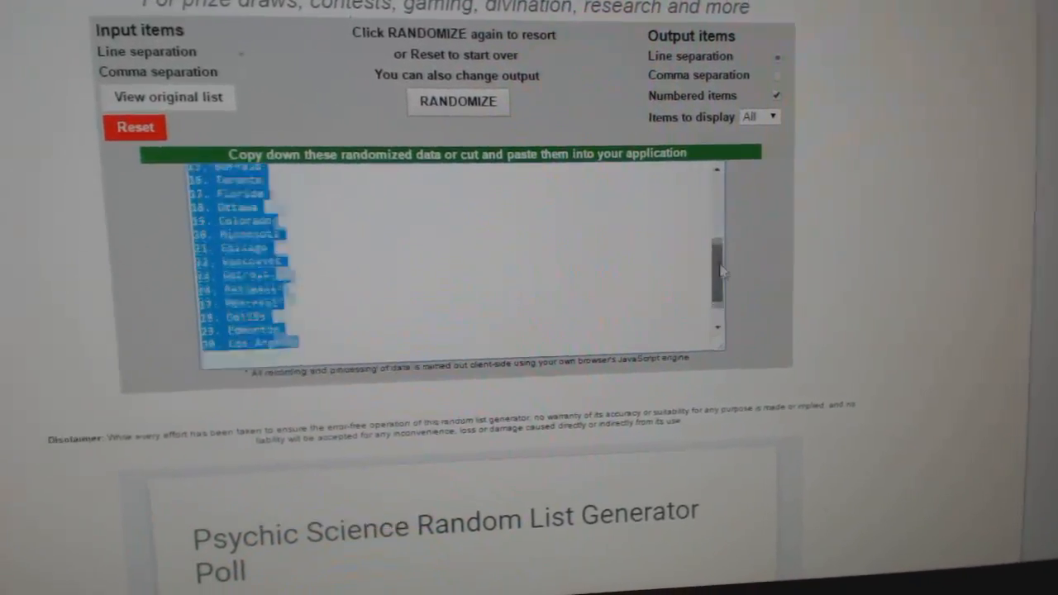
{"action": "scroll", "coordinate": [579, 289], "scroll_direction": "up", "scroll_amount": 5}
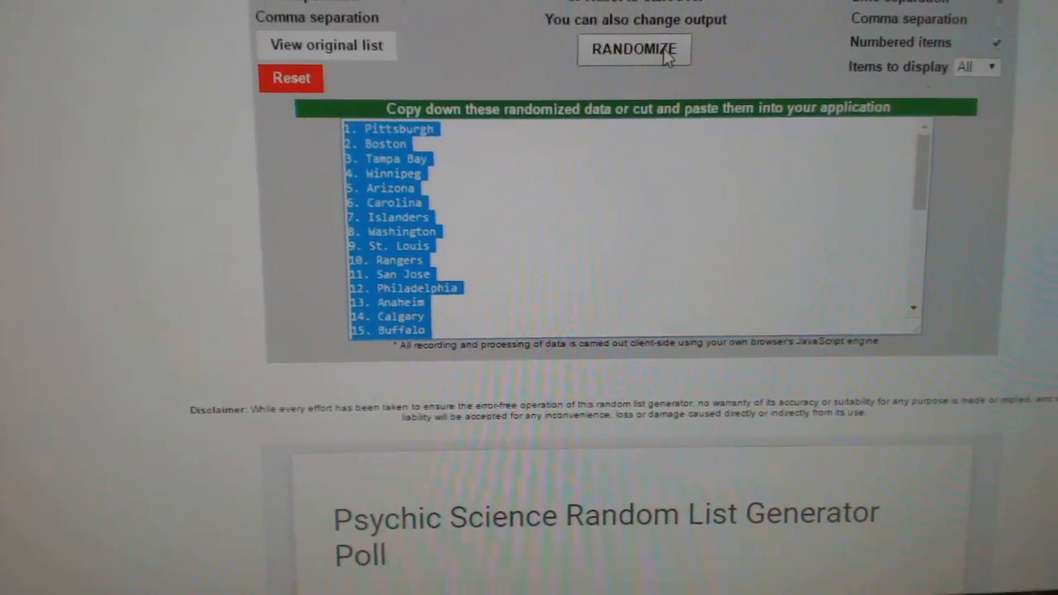
{"action": "left_click", "coordinate": [643, 18]}
{"action": "left_click", "coordinate": [637, 66]}
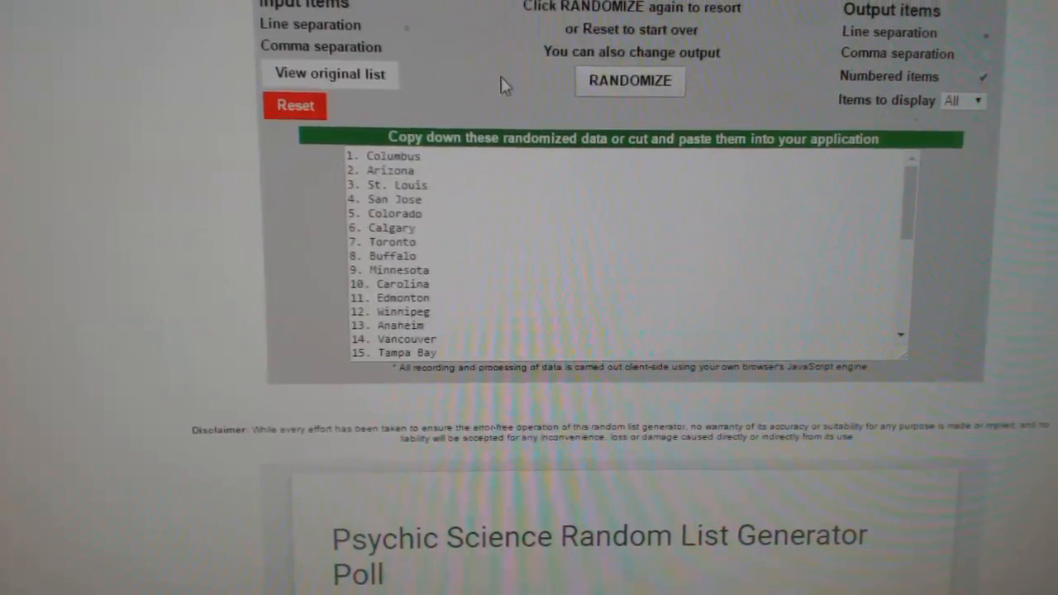
{"action": "left_click", "coordinate": [638, 73]}
{"action": "scroll", "coordinate": [579, 248], "scroll_direction": "down", "scroll_amount": 5}
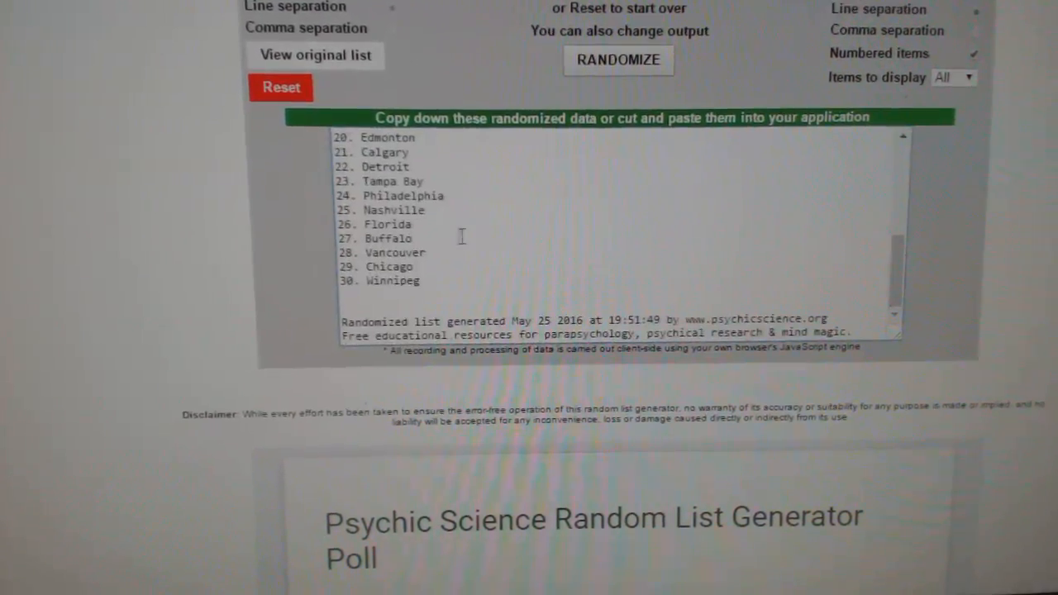
{"action": "scroll", "coordinate": [579, 248], "scroll_direction": "up", "scroll_amount": 5}
Copy the whole randomized team list and return to the spreadsheet.
{"action": "key", "text": "ctrl+a"}
{"action": "right_click", "coordinate": [430, 169]}
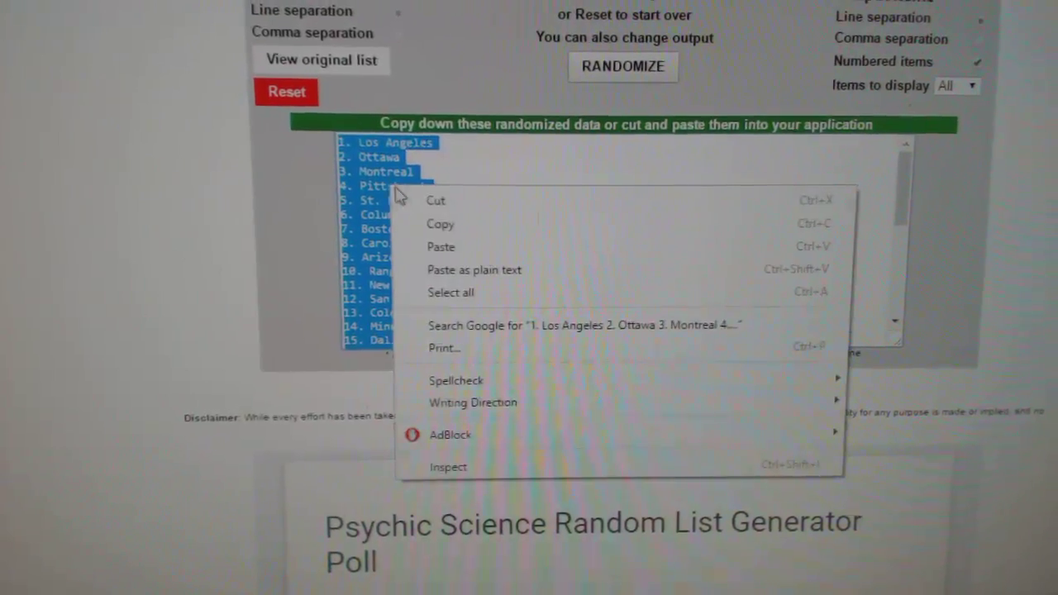
{"action": "left_click", "coordinate": [451, 225]}
{"action": "key", "text": "alt+Tab"}
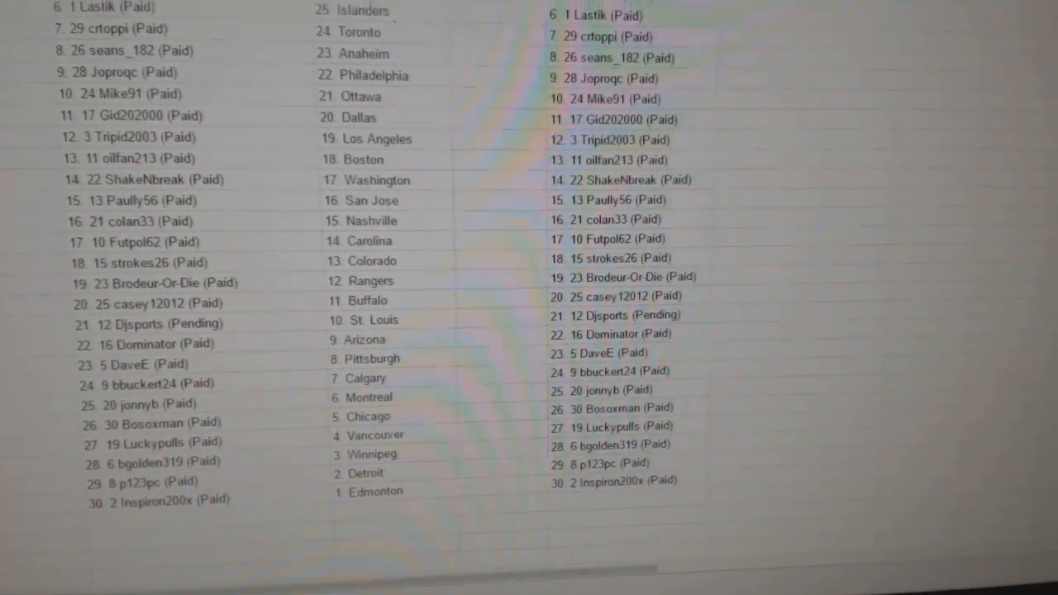
{"action": "scroll", "coordinate": [744, 331], "scroll_direction": "up", "scroll_amount": 5}
Paste the randomized team list beside the second participant copy and review participants 5–15.
{"action": "left_click", "coordinate": [690, 40]}
{"action": "key", "text": "ctrl+v"}
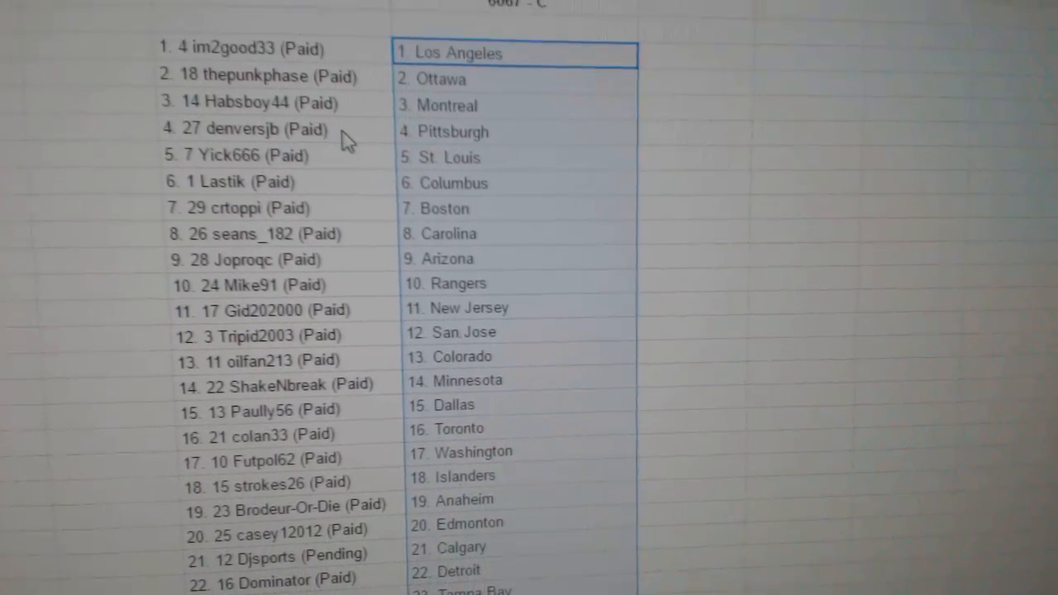
{"action": "left_click", "coordinate": [347, 162]}
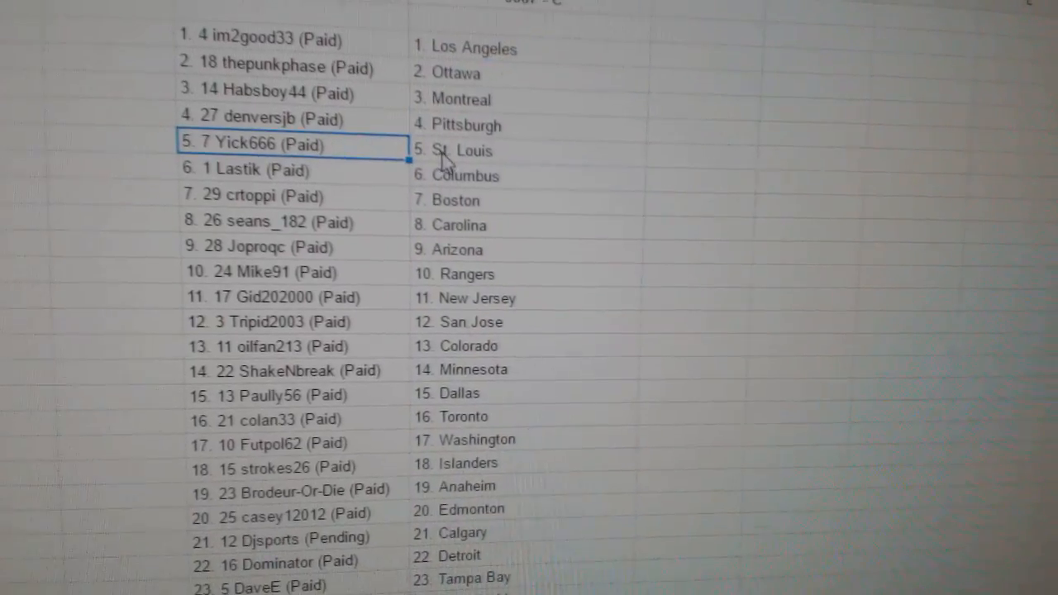
{"action": "left_click", "coordinate": [349, 205]}
{"action": "left_click", "coordinate": [382, 230]}
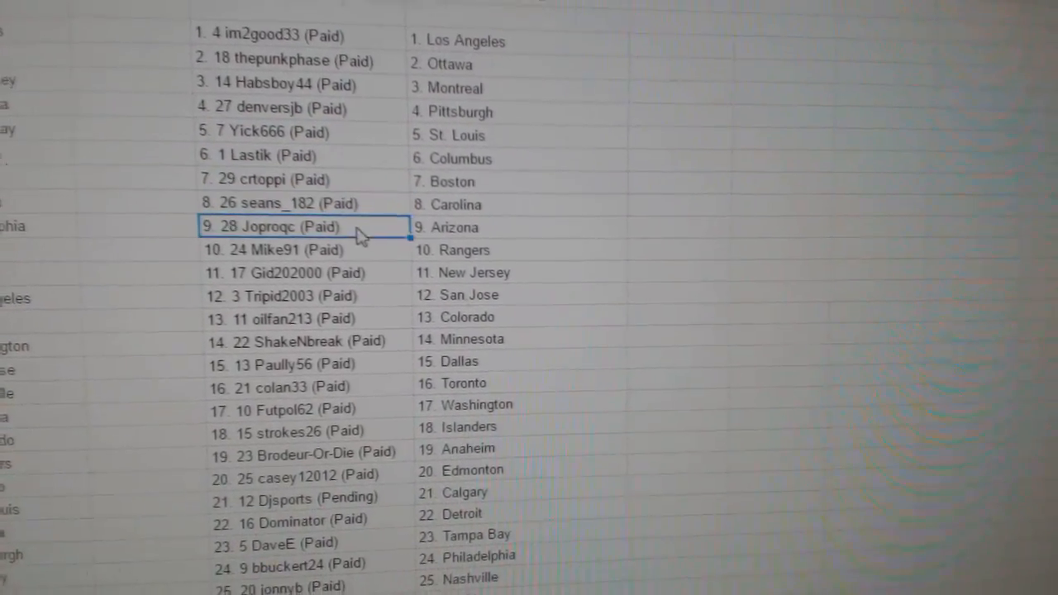
{"action": "left_click", "coordinate": [347, 253]}
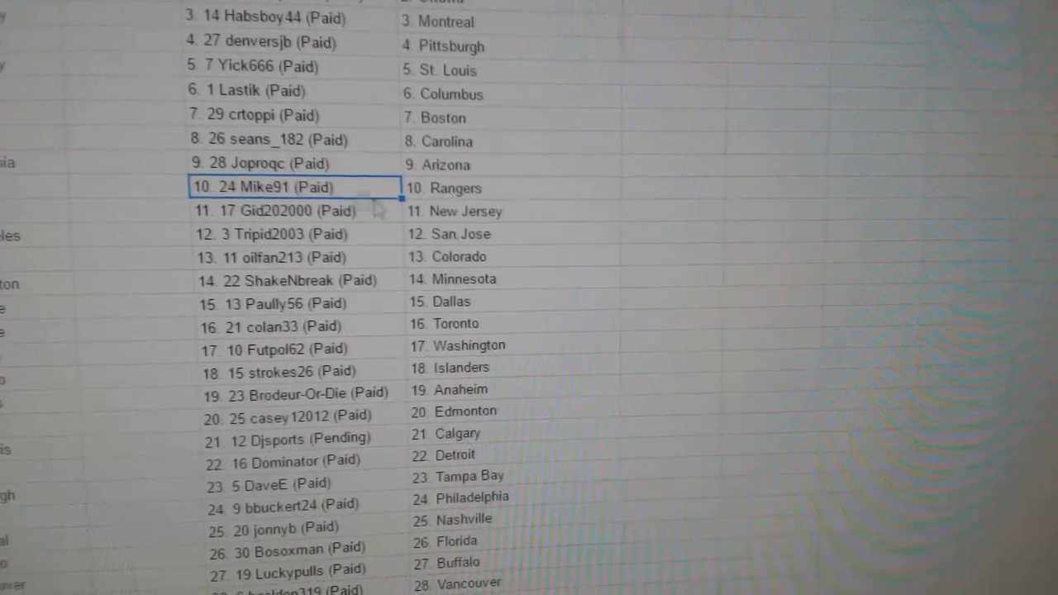
{"action": "left_click", "coordinate": [347, 217]}
{"action": "left_click", "coordinate": [364, 217]}
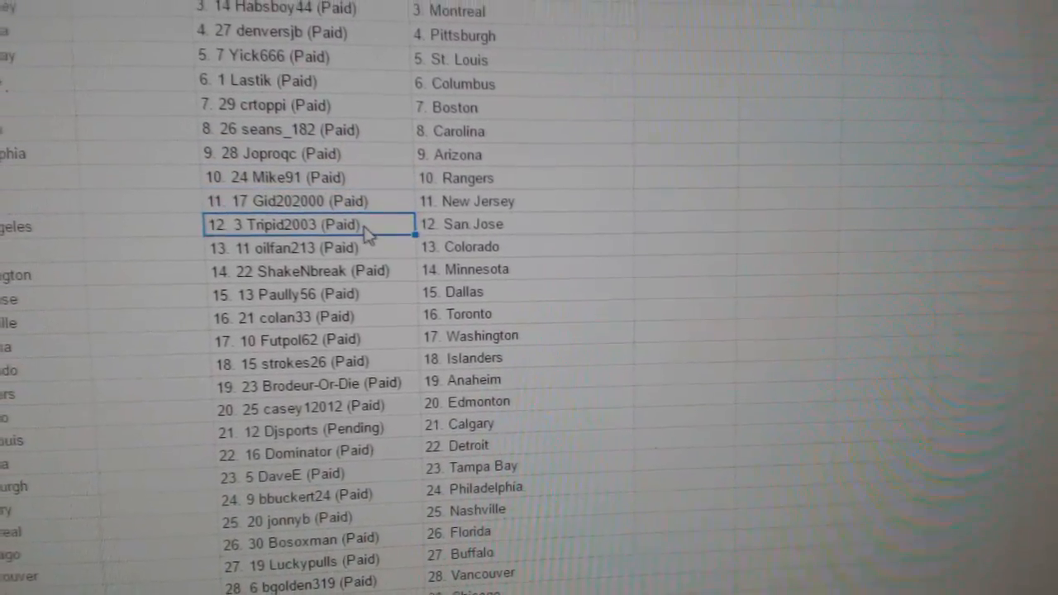
{"action": "left_click", "coordinate": [368, 240]}
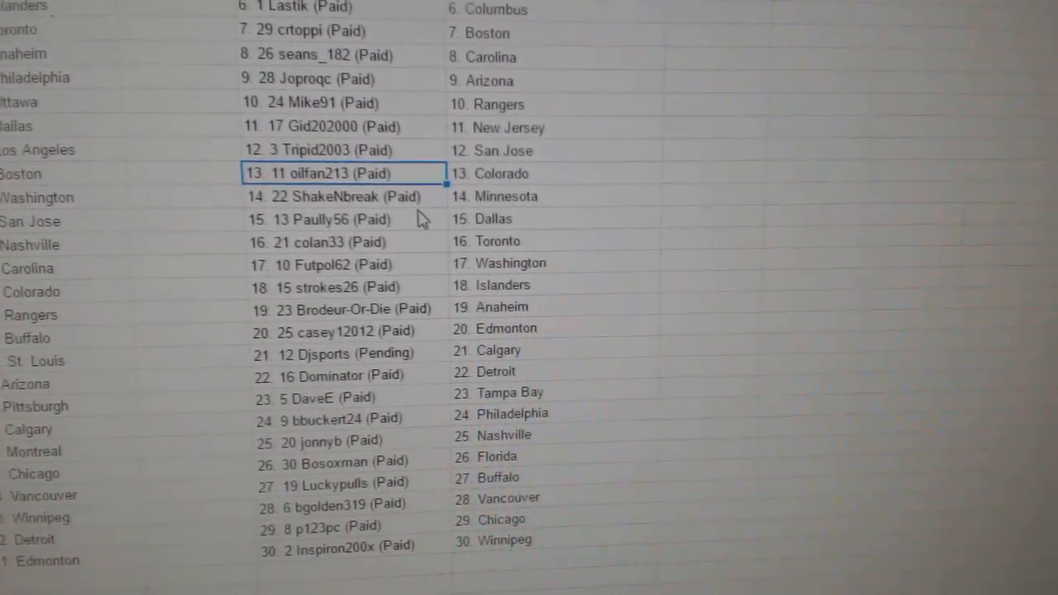
{"action": "left_click", "coordinate": [413, 225]}
{"action": "left_click", "coordinate": [416, 217]}
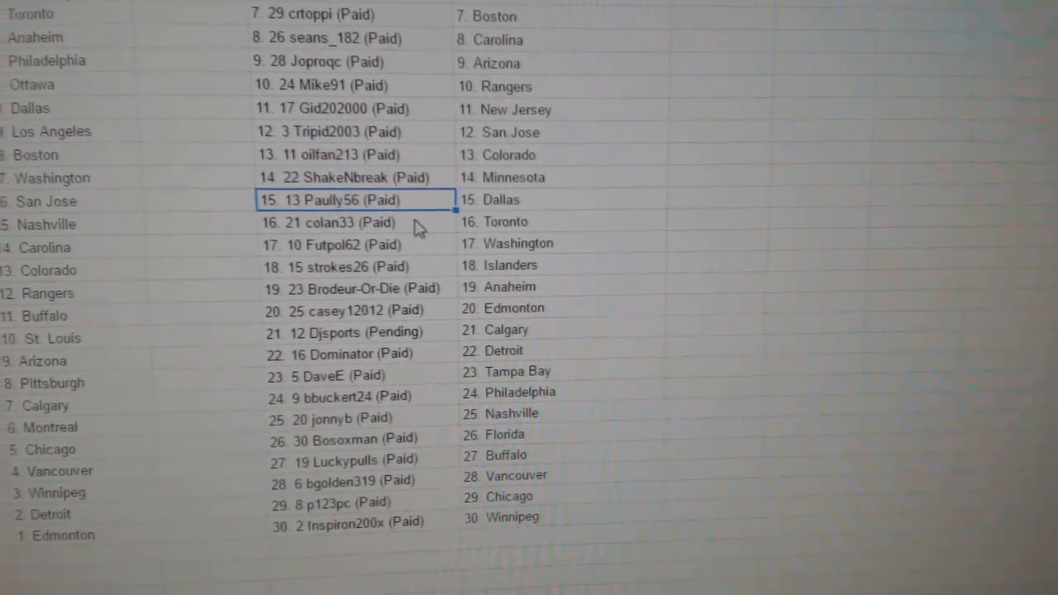
Review the team pairings for participants 16 through 29, including pending participant 21.
{"action": "left_click", "coordinate": [446, 207]}
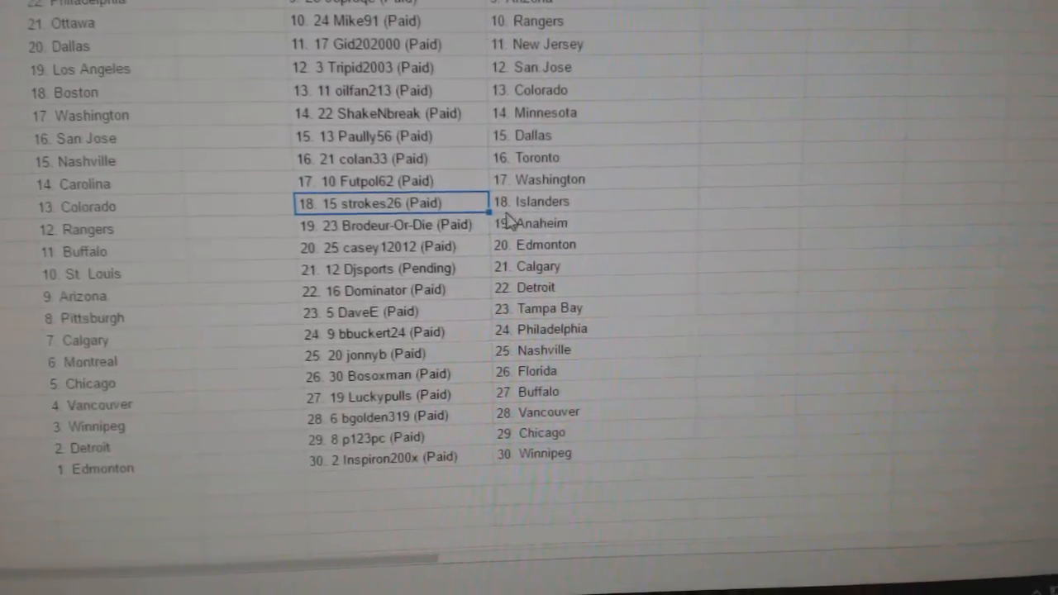
{"action": "left_click", "coordinate": [462, 244]}
{"action": "left_click", "coordinate": [463, 258]}
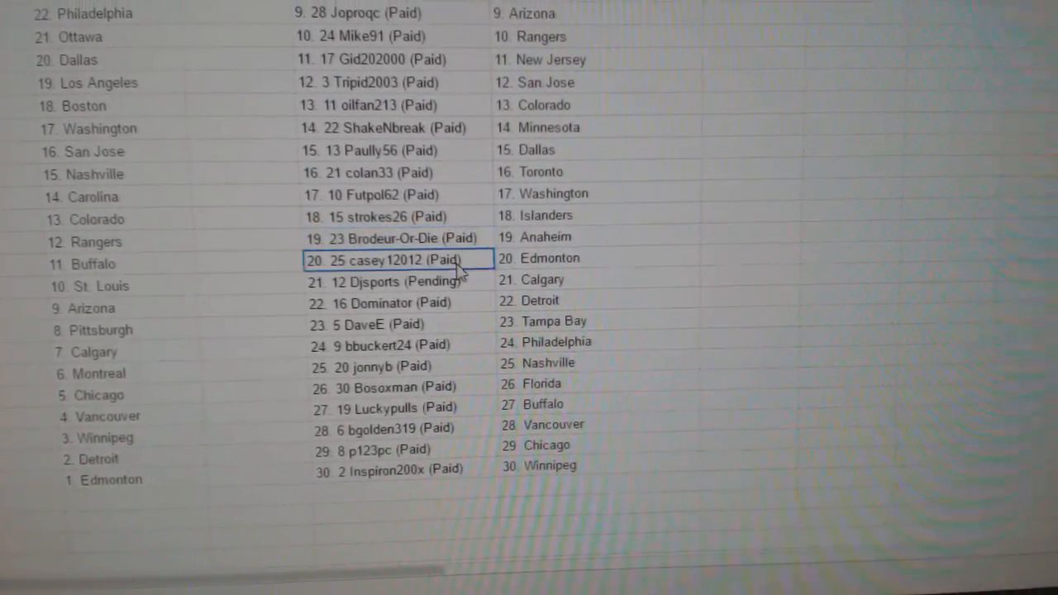
{"action": "left_click", "coordinate": [430, 275]}
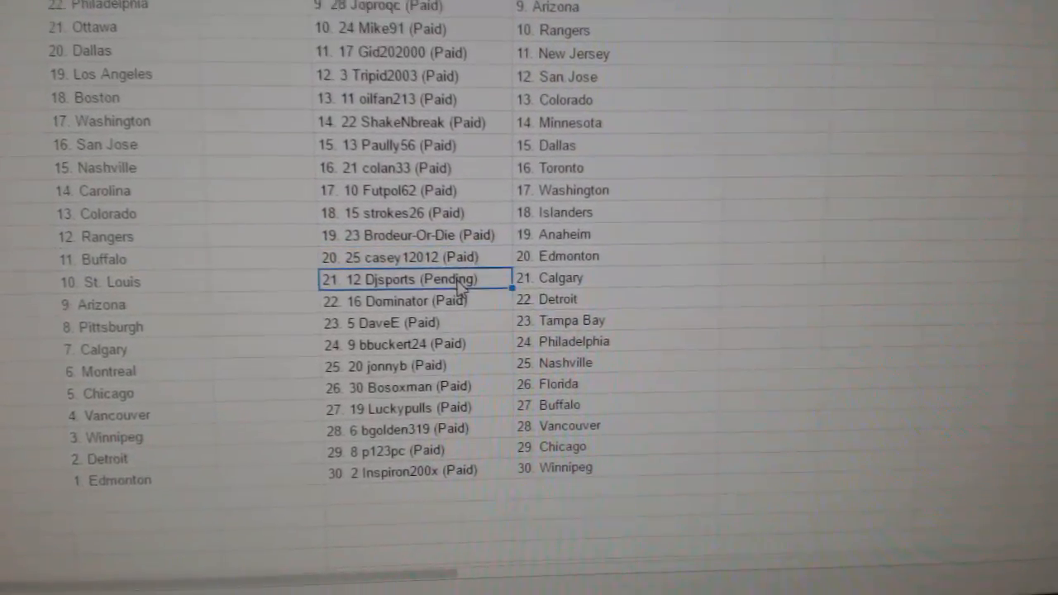
{"action": "left_click", "coordinate": [444, 310]}
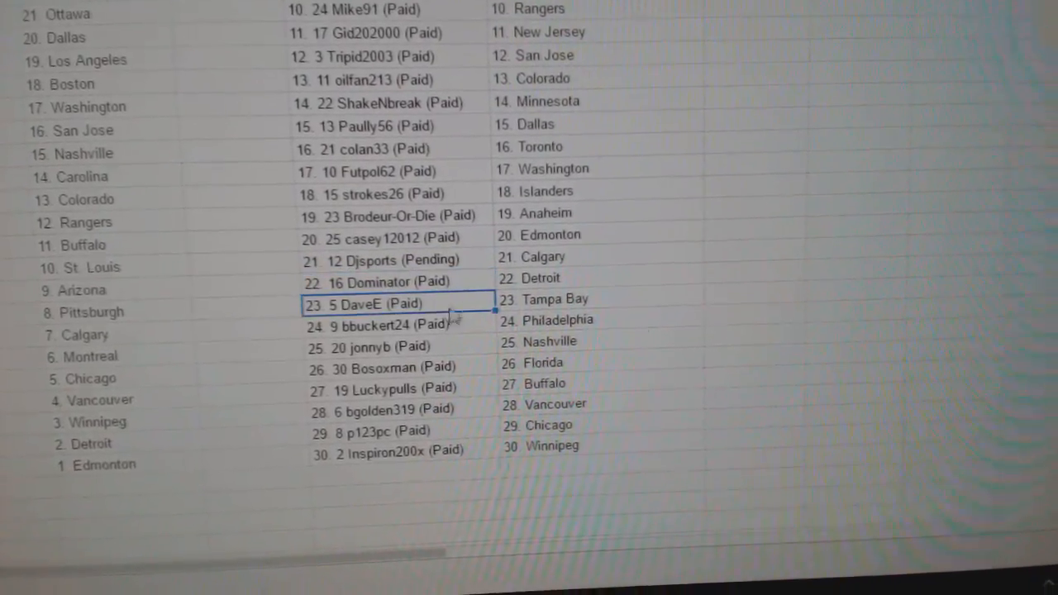
{"action": "left_click", "coordinate": [481, 286]}
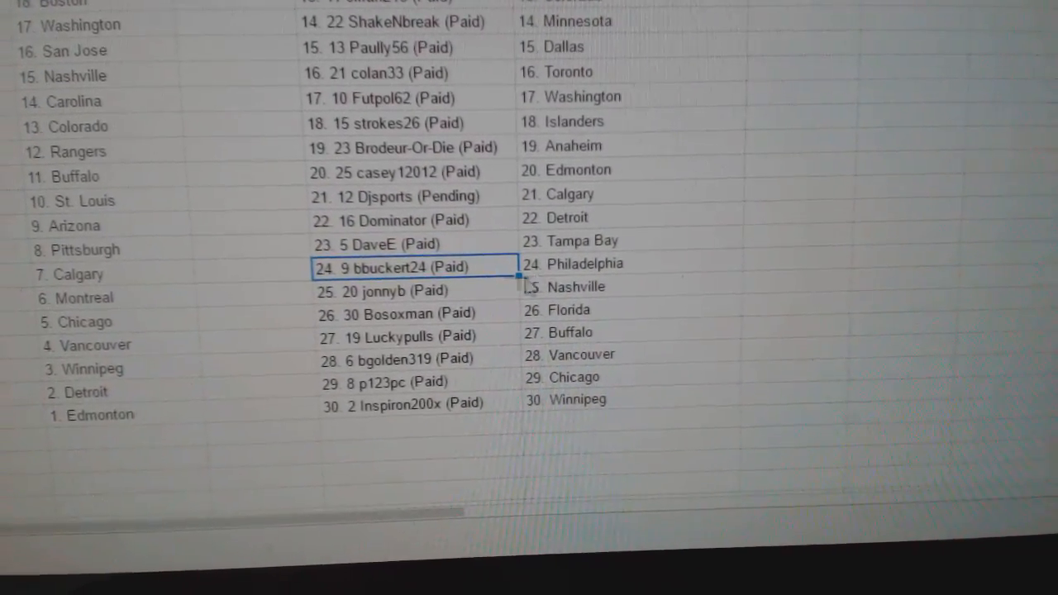
{"action": "left_click", "coordinate": [494, 289]}
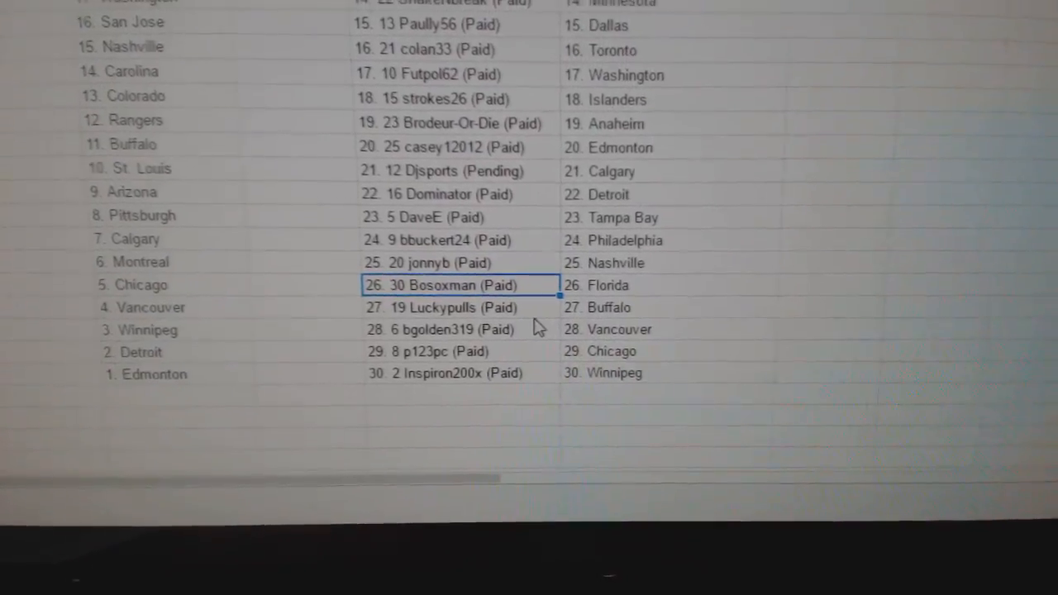
{"action": "left_click", "coordinate": [484, 288]}
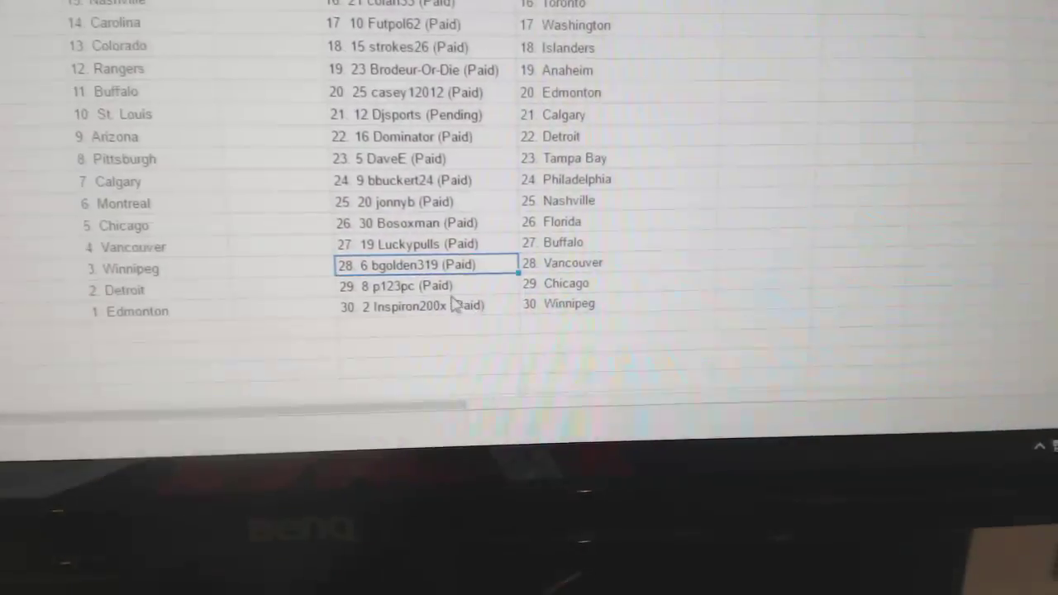
{"action": "left_click", "coordinate": [483, 285]}
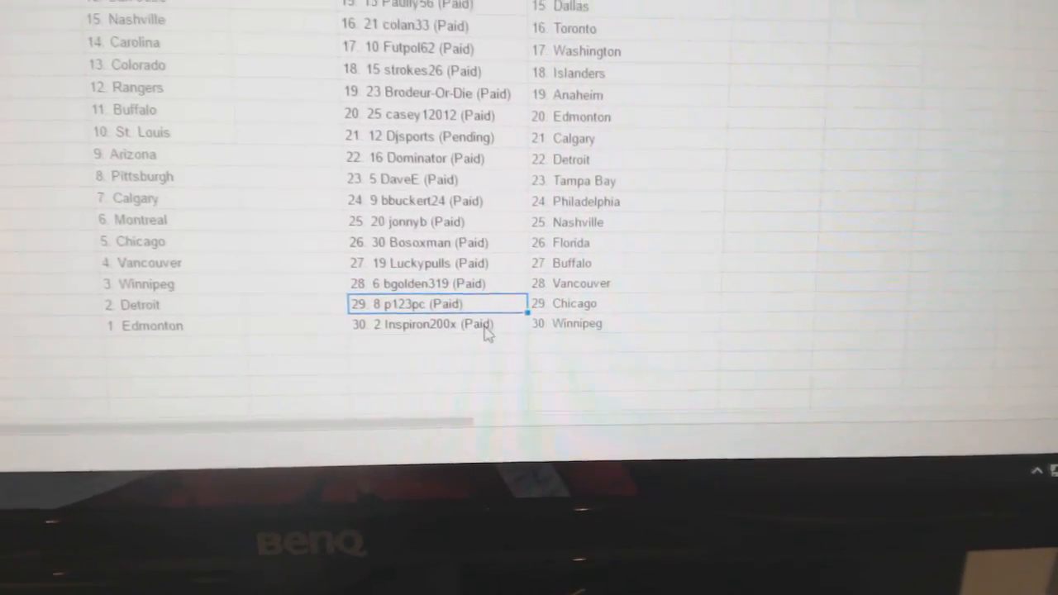